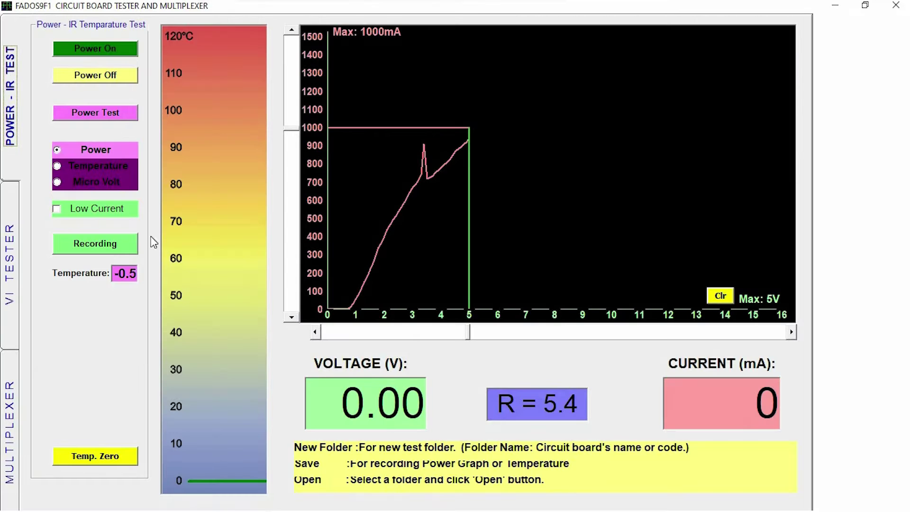
# - Run a power test on the circuit board
pyautogui.click(118, 115)
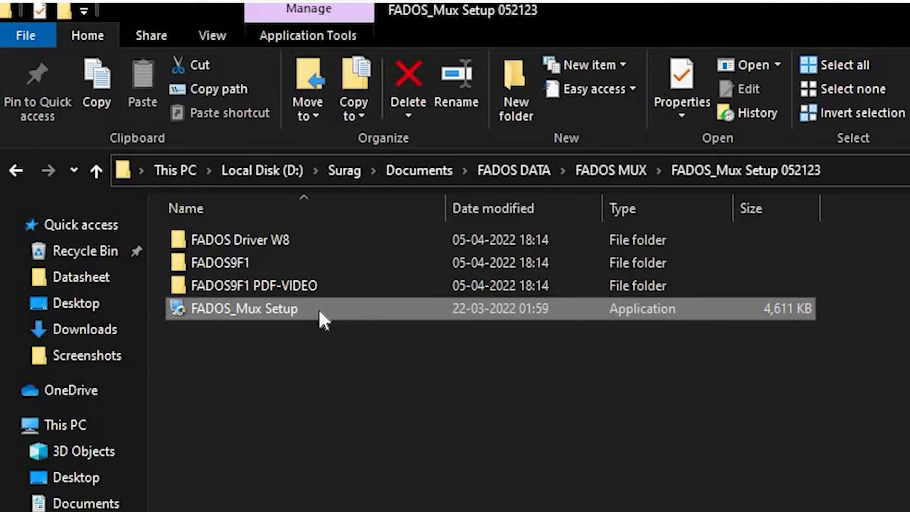
# - Run FADOS_Mux Setup as administrator and install FADOS9F1 with shortcut folder FADOS9F1 available to all users
pyautogui.rightClick(320, 310)
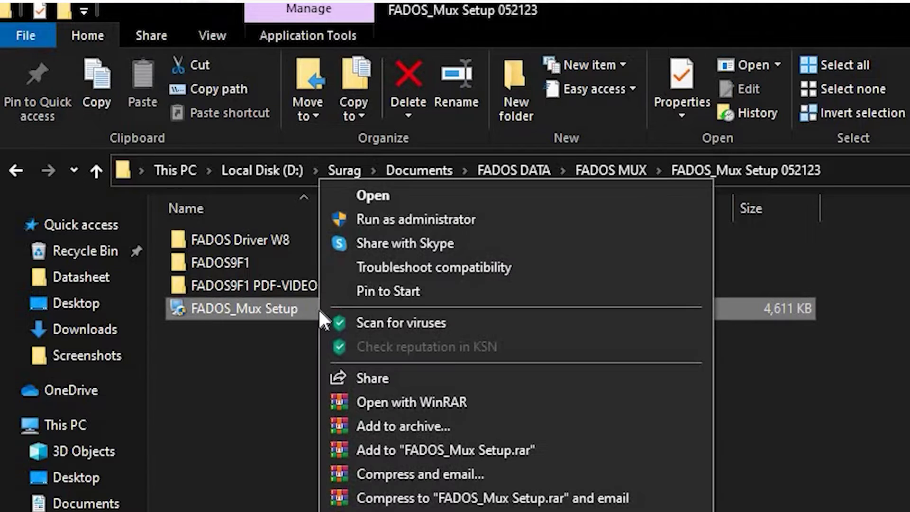
pyautogui.click(411, 227)
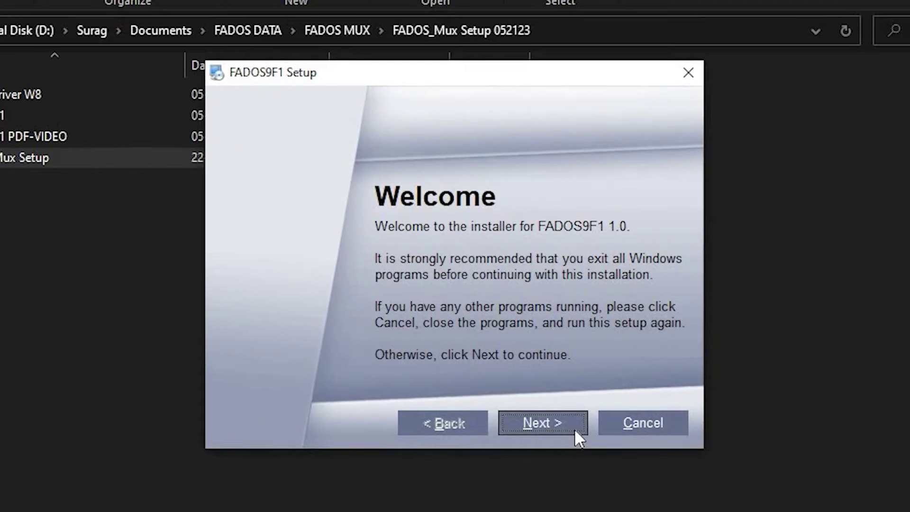
pyautogui.click(535, 371)
pyautogui.click(574, 428)
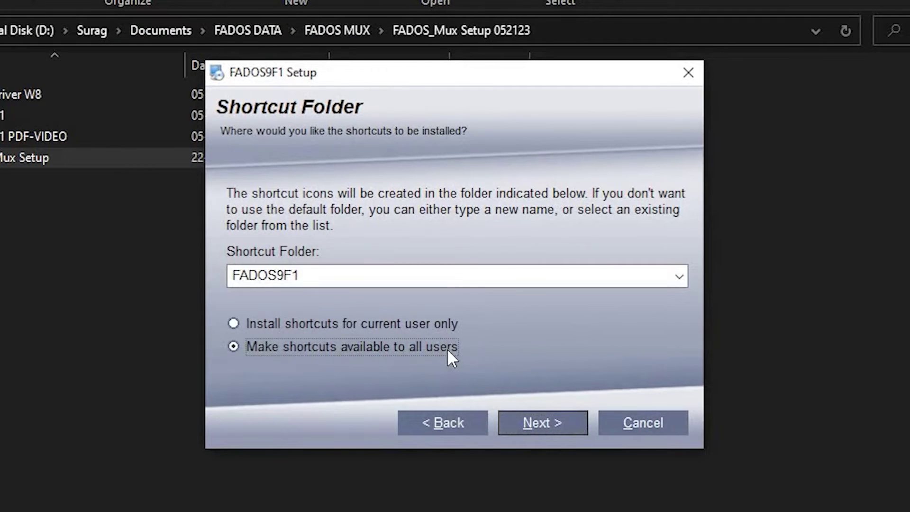
pyautogui.click(567, 432)
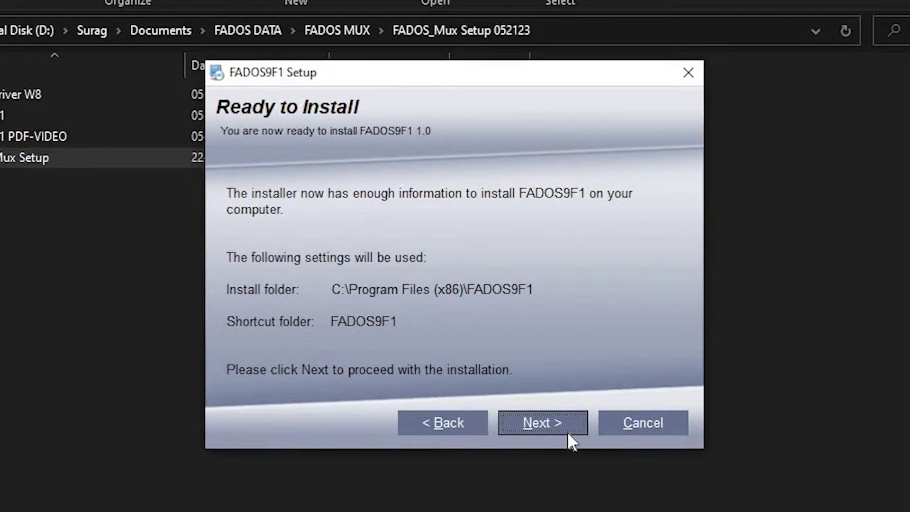
pyautogui.click(568, 431)
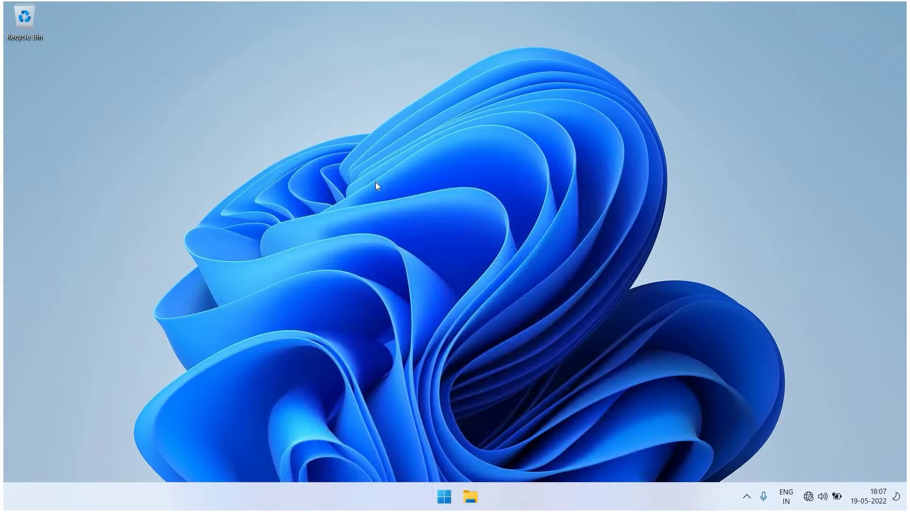
# - Search for "fado", launch FADOS_MUX and open its multiplexer page
pyautogui.press('super')
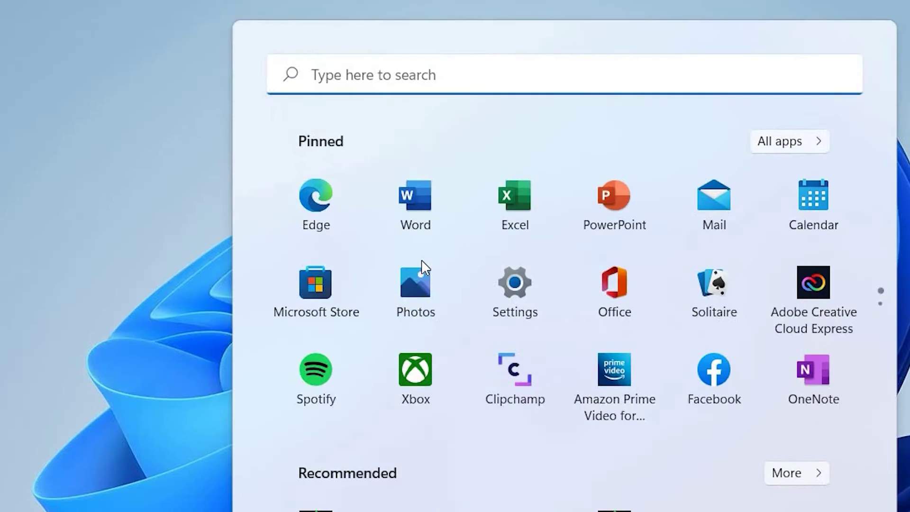
pyautogui.write('fado')
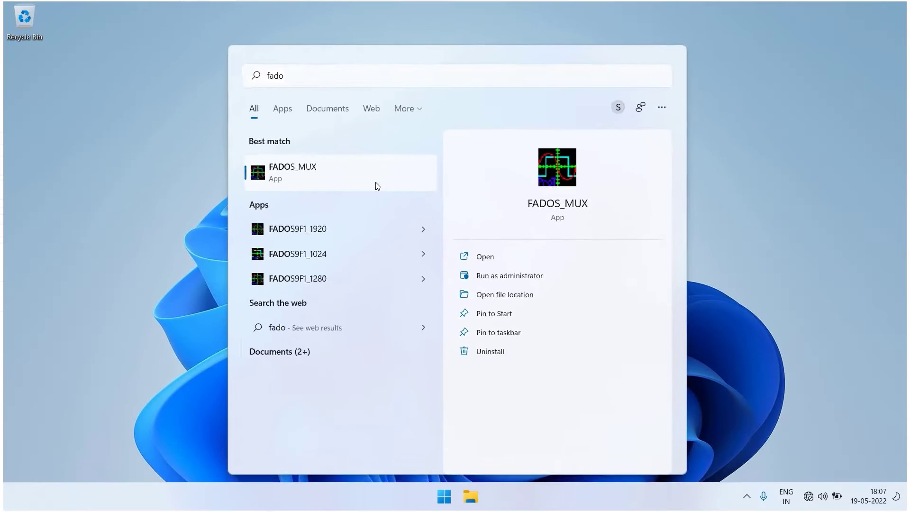
pyautogui.click(425, 267)
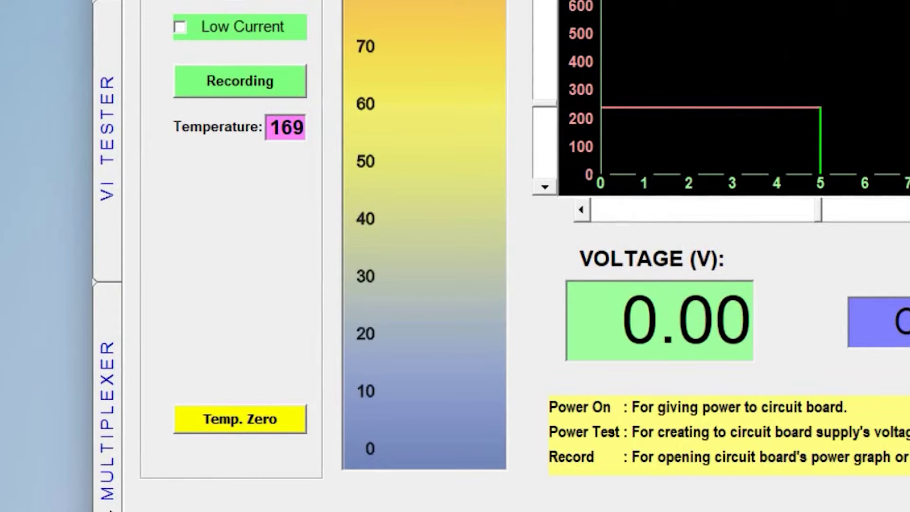
pyautogui.click(108, 475)
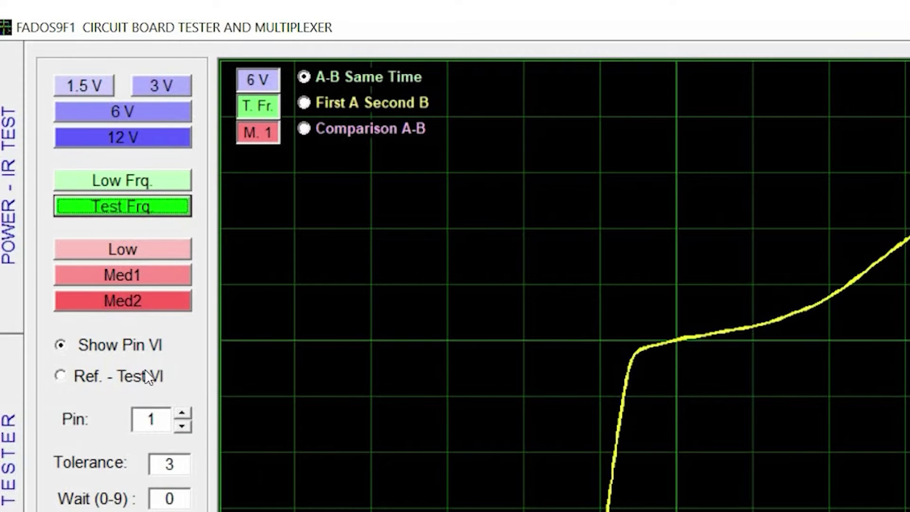
# - Set the multiplexer tolerance to 10, the wait to 8 and the test point to 96
pyautogui.click(166, 463)
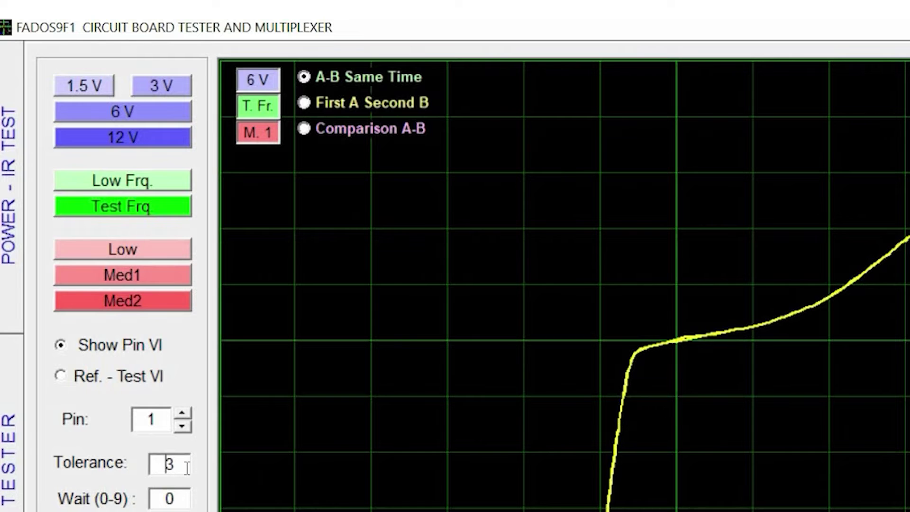
pyautogui.doubleClick(169, 464)
pyautogui.write('10')
pyautogui.press('Tab')
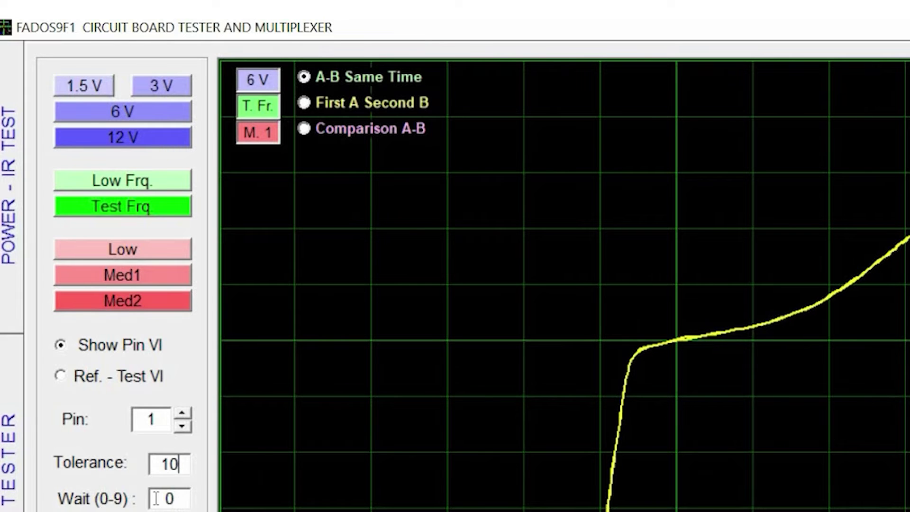
pyautogui.write('8')
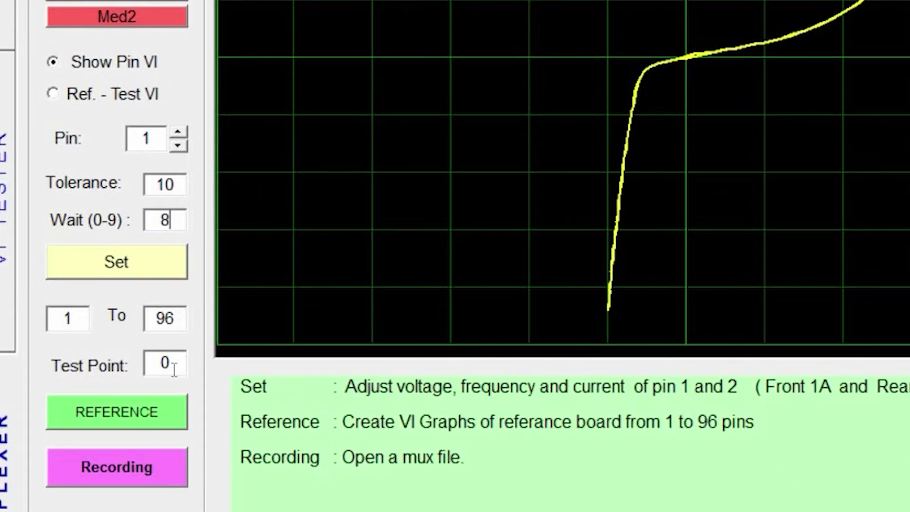
pyautogui.click(94, 356)
pyautogui.doubleClick(164, 368)
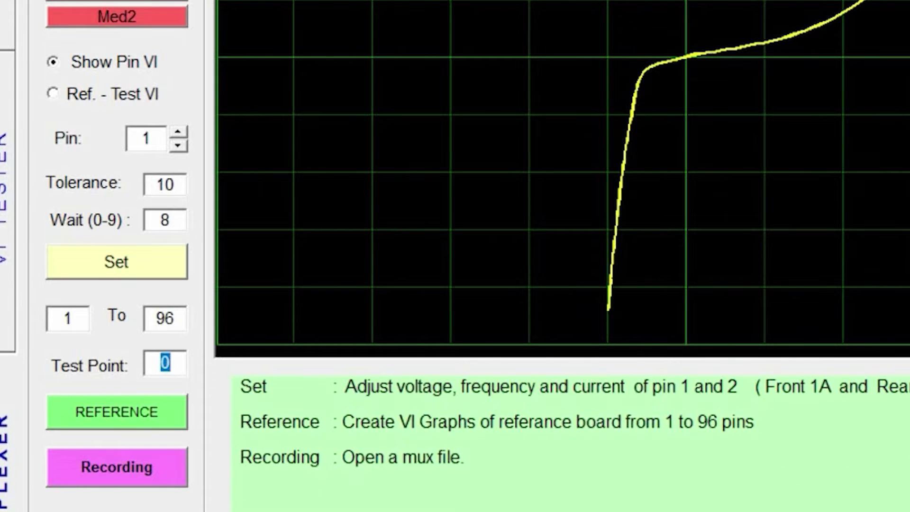
pyautogui.write('96')
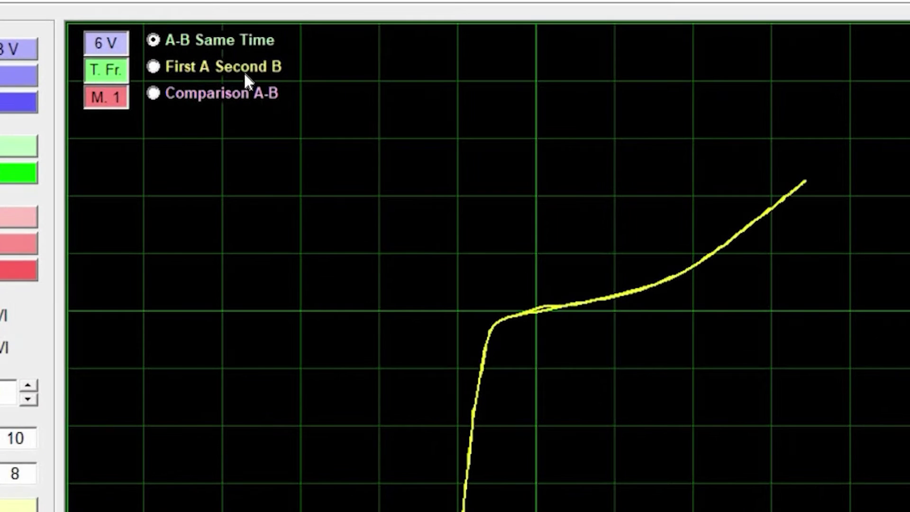
# - Select the First A Second B order and create the reference VI graphs for pins 1 to 96
pyautogui.click(221, 45)
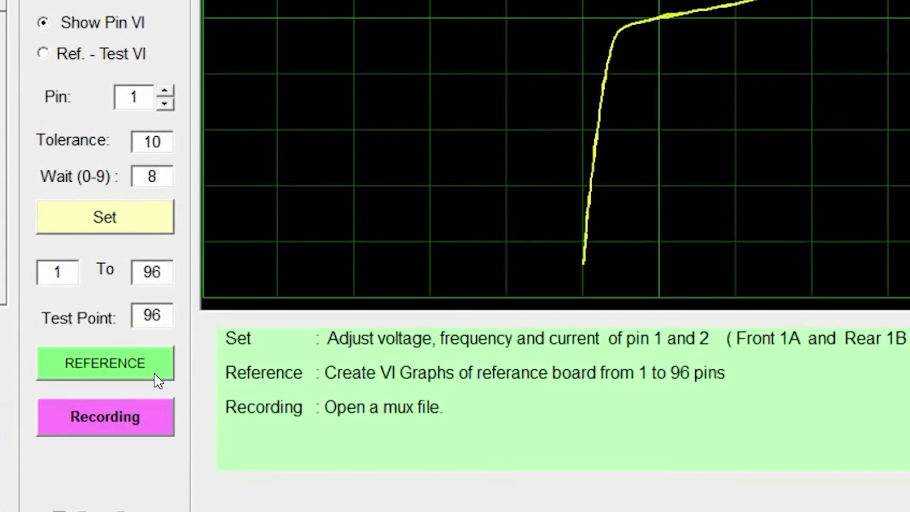
pyautogui.click(155, 373)
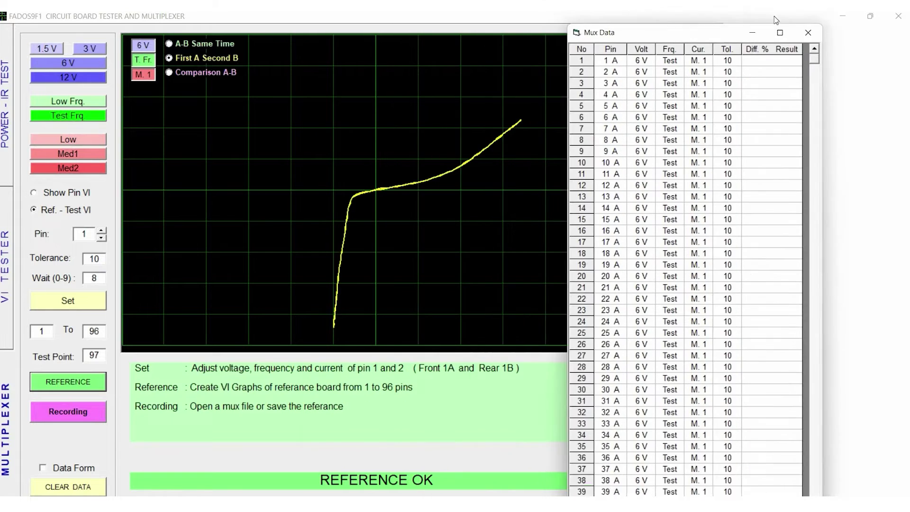
# - Create a new folder named Test data on drive d: for the mux recordings
pyautogui.click(101, 421)
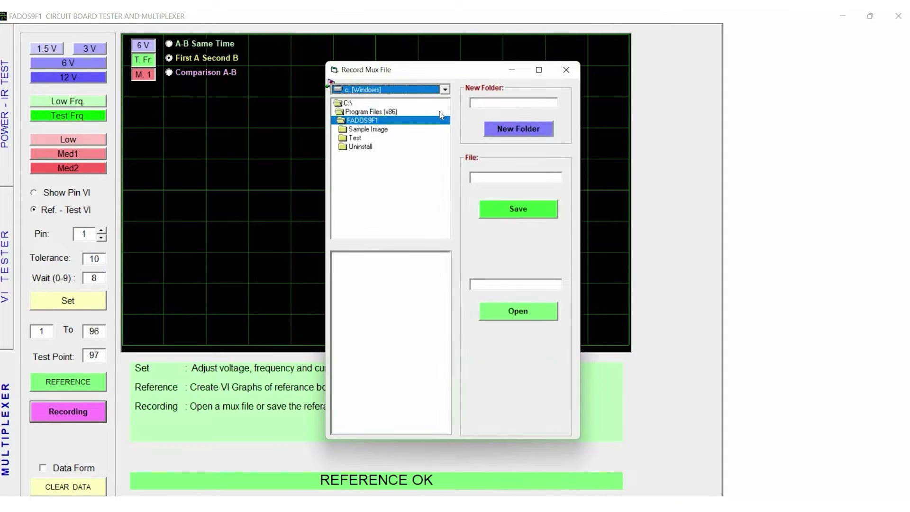
pyautogui.click(447, 86)
pyautogui.click(427, 108)
pyautogui.click(494, 101)
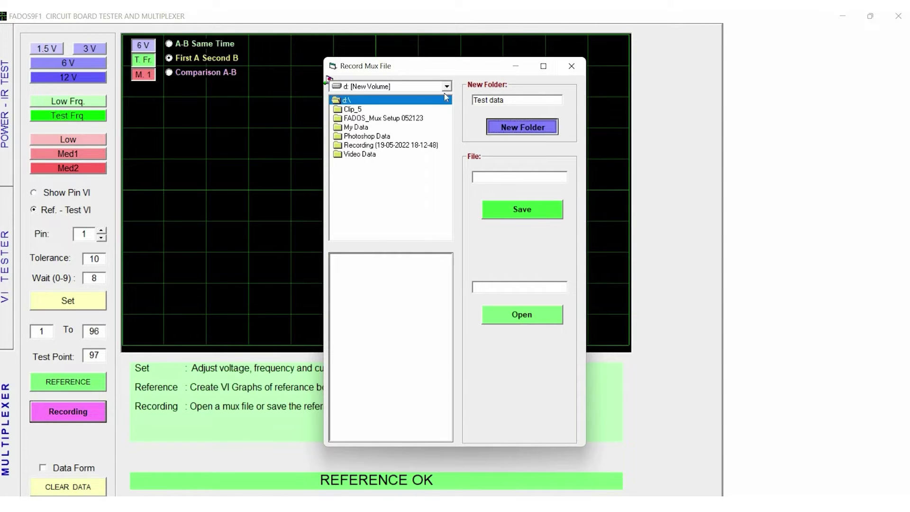
# - Refresh the folder list by switching to drive c: and back to d:, and save the reference as Test1 in Test data
pyautogui.click(447, 86)
pyautogui.click(446, 98)
pyautogui.click(446, 87)
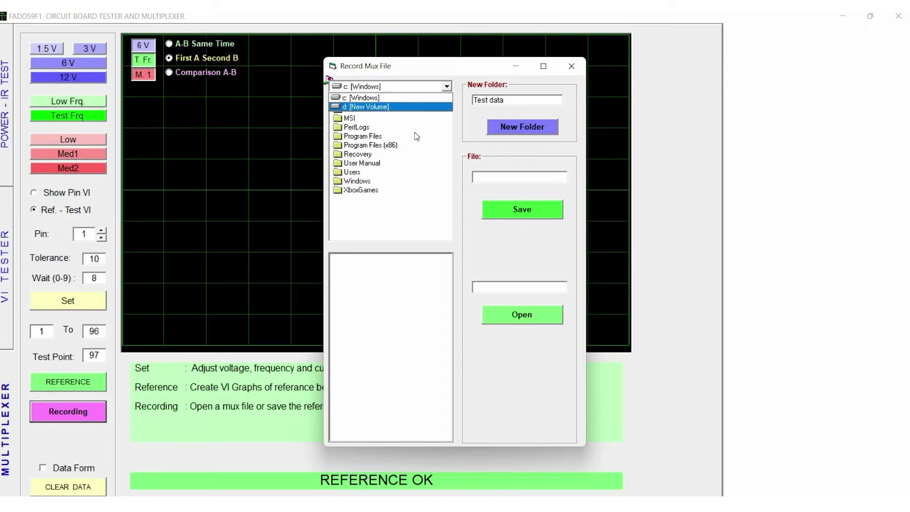
pyautogui.click(370, 106)
pyautogui.click(485, 179)
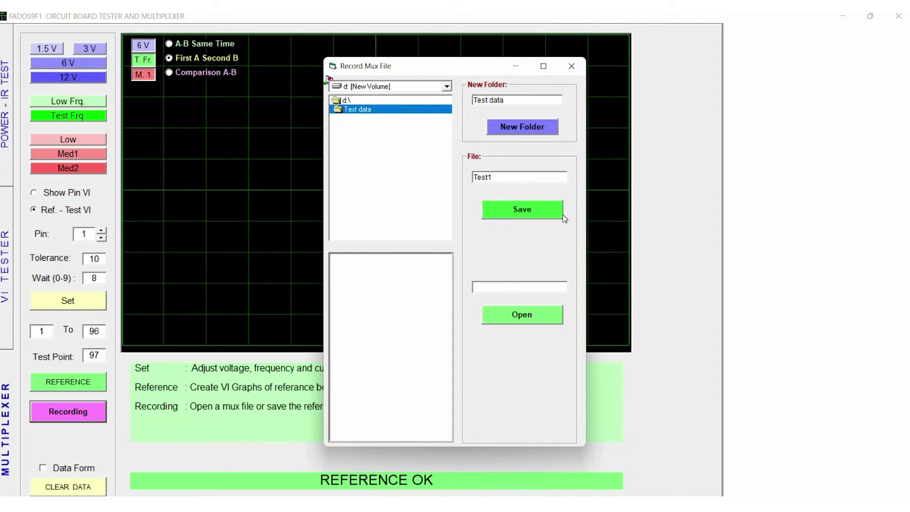
pyautogui.click(547, 212)
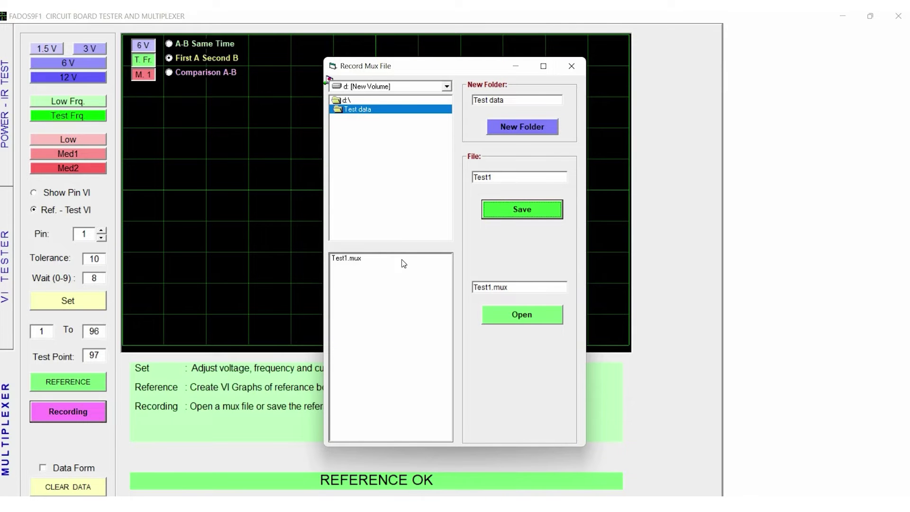
pyautogui.click(573, 67)
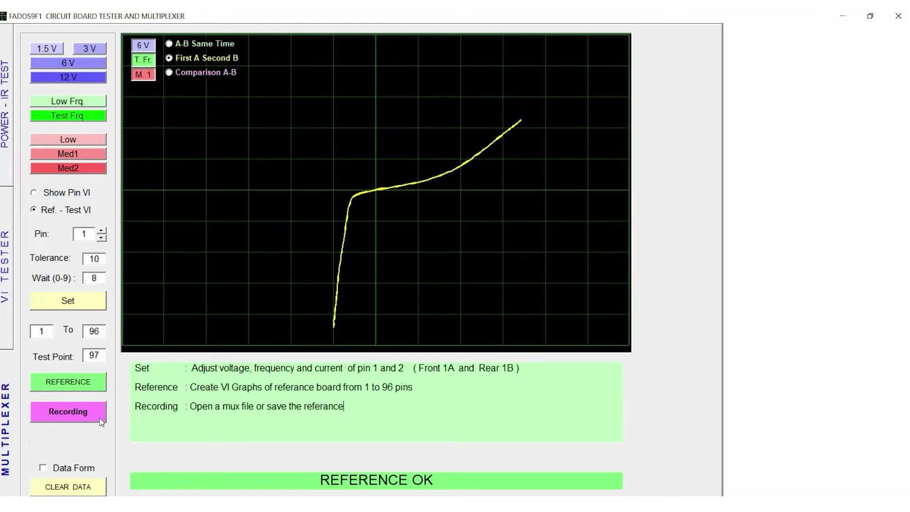
# - Open the recorded reference file Test1.mux from the Test data folder on drive d:
pyautogui.click(100, 420)
pyautogui.click(410, 113)
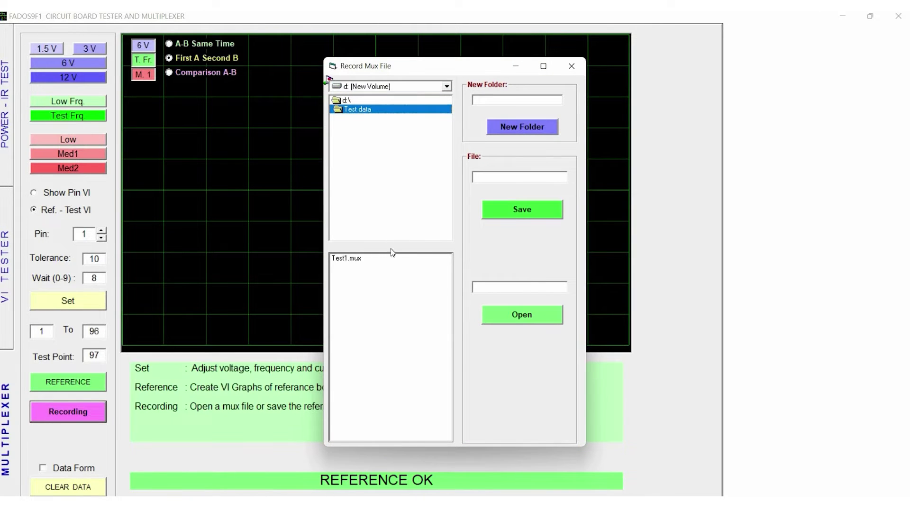
pyautogui.click(522, 313)
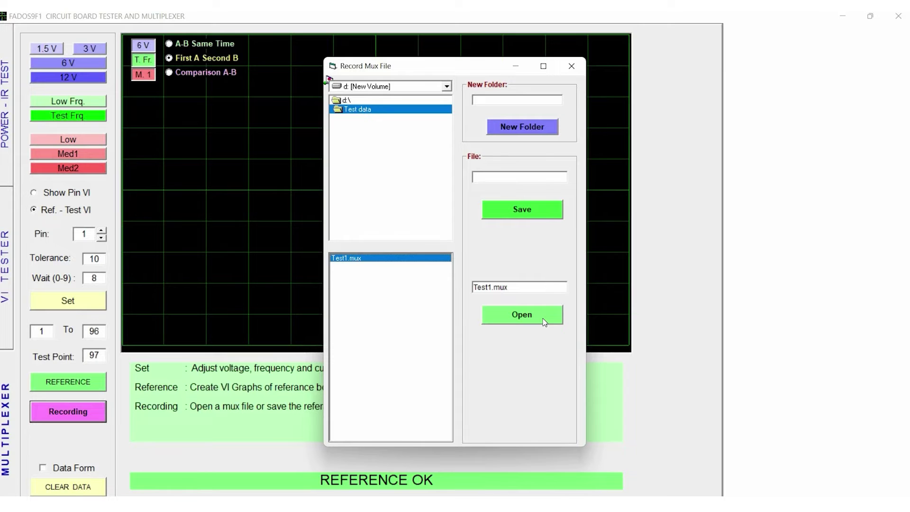
pyautogui.click(545, 323)
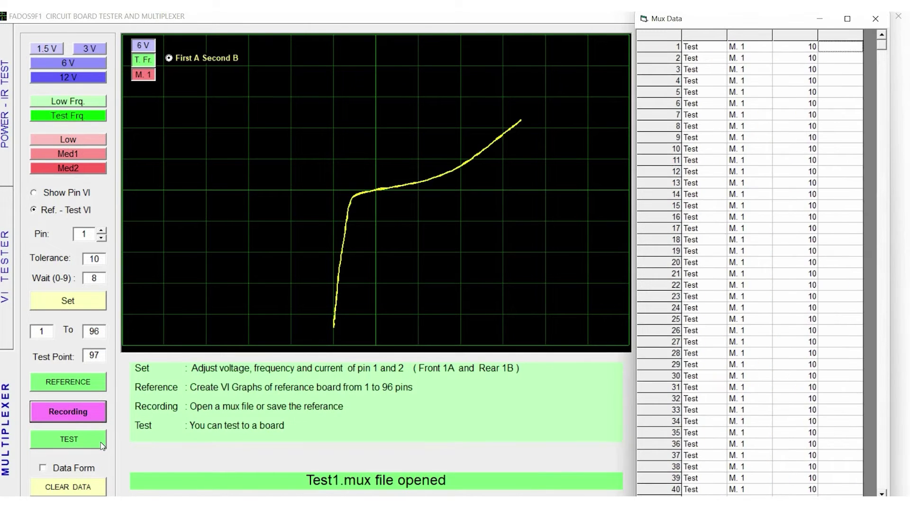
# - Test the board against the Test1 reference and review the Mux Data results, selecting rows 18 and 1
pyautogui.click(101, 442)
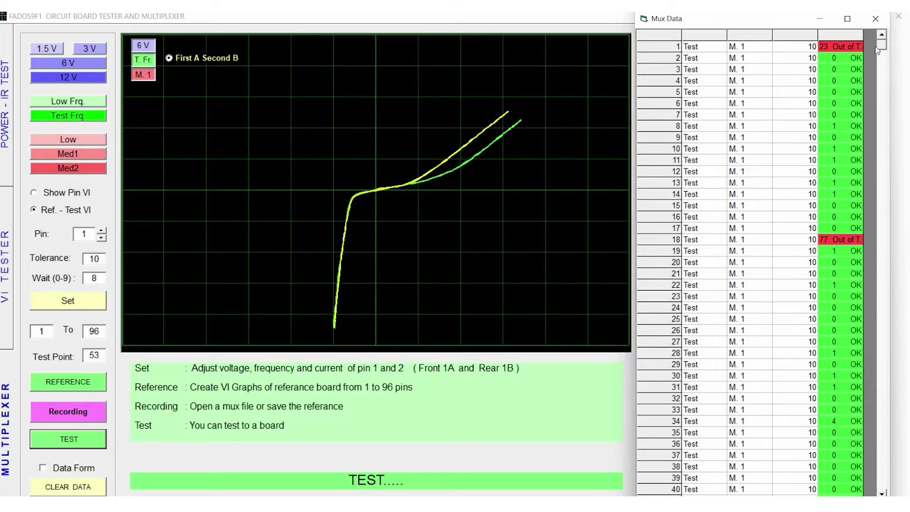
pyautogui.scroll(-15, 886, 140)
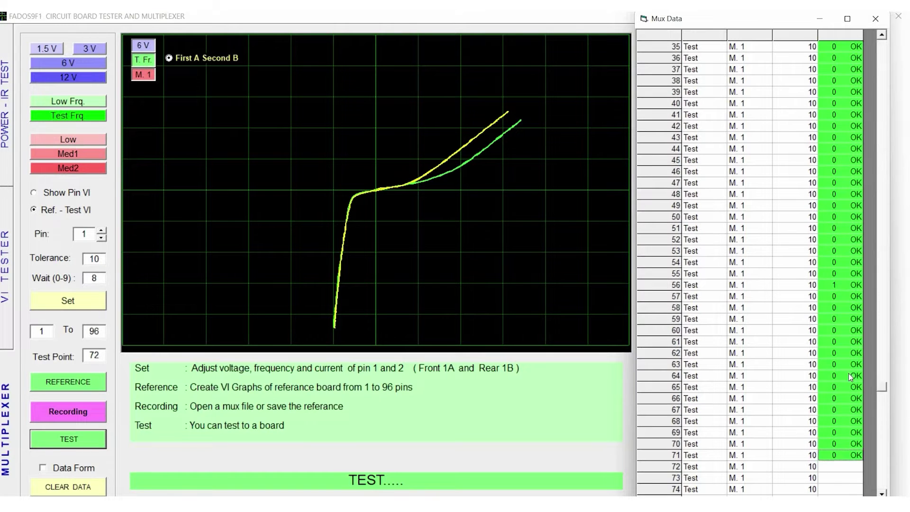
pyautogui.scroll(-4, 889, 461)
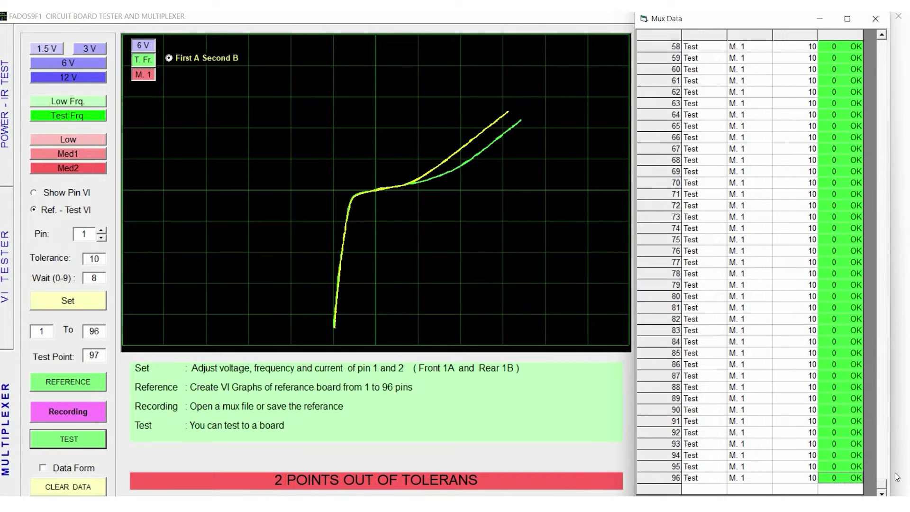
pyautogui.scroll(19, 844, 190)
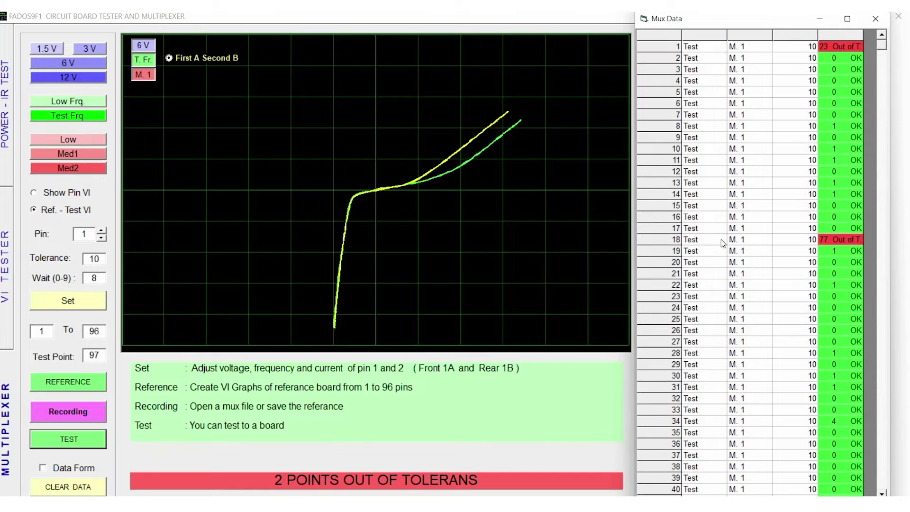
pyautogui.click(671, 243)
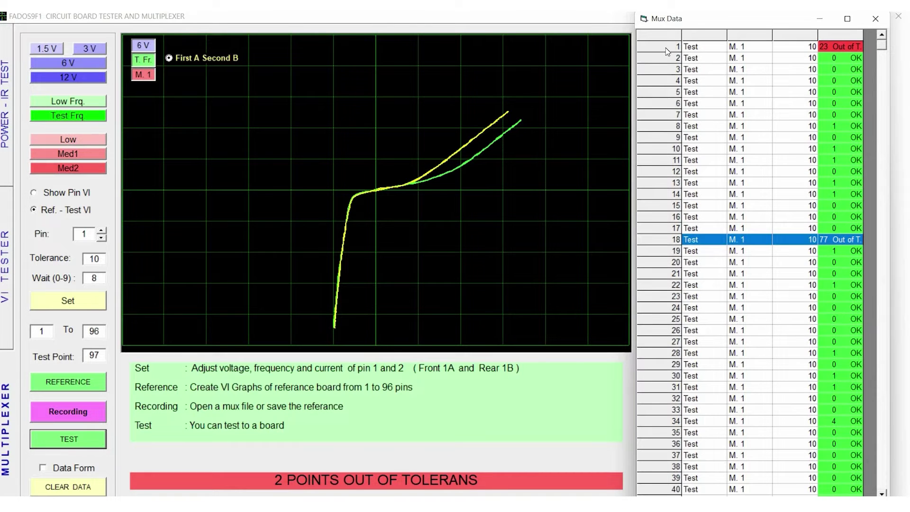
pyautogui.click(685, 47)
# - Display the Ref. - Test VI graph of pin 15 and step up through the pins after it
pyautogui.click(80, 233)
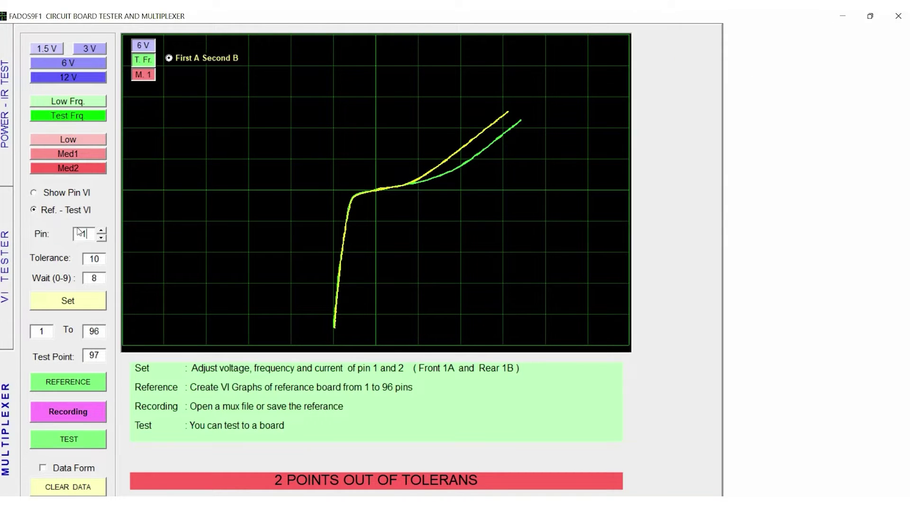
pyautogui.write('5')
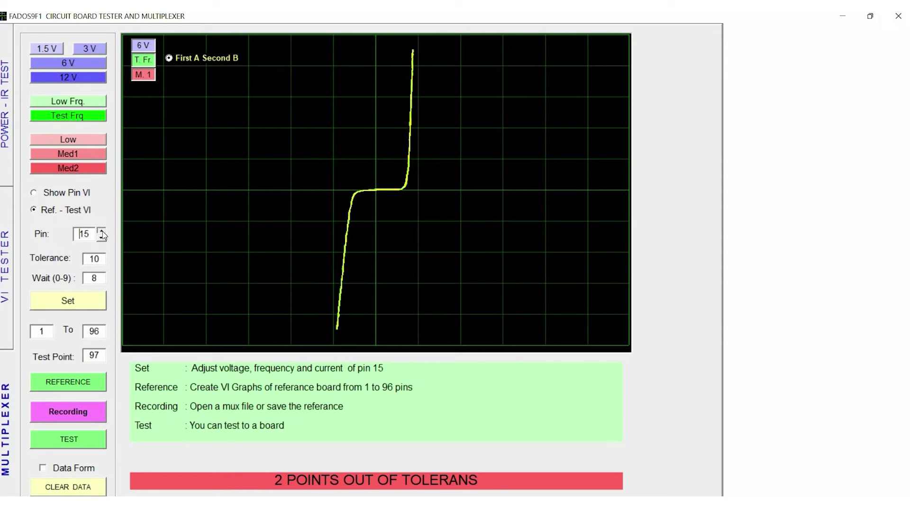
pyautogui.click(101, 232)
pyautogui.click(101, 232)
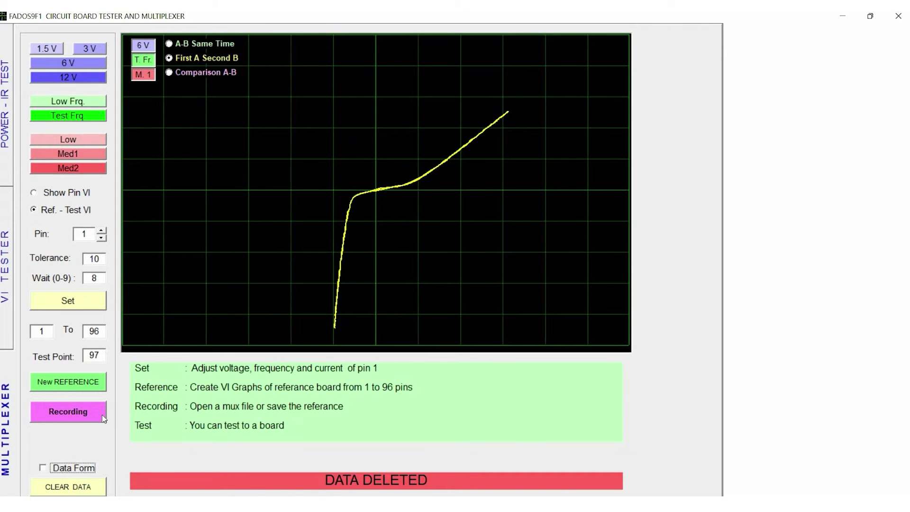
# - Open the reference file Test1.mux from the Test data folder and move the Mux Data window clear of the VI graph
pyautogui.click(99, 417)
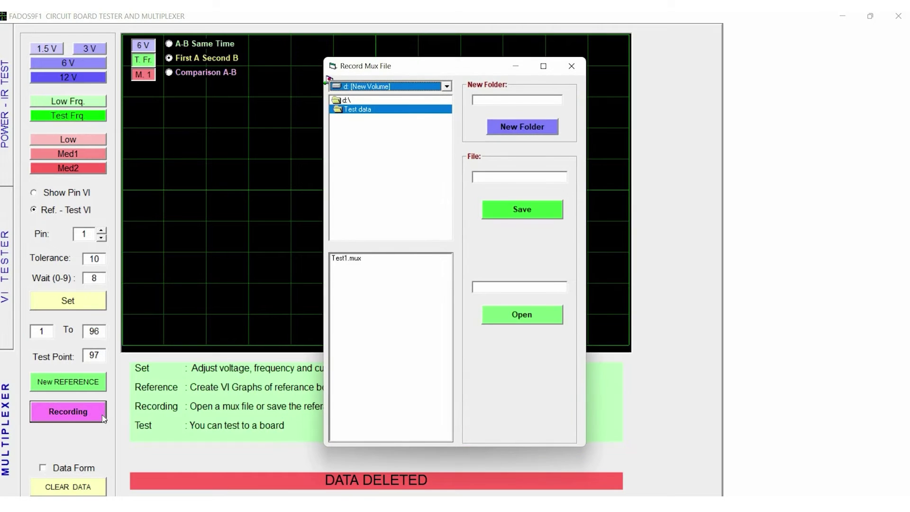
pyautogui.click(382, 261)
pyautogui.click(522, 317)
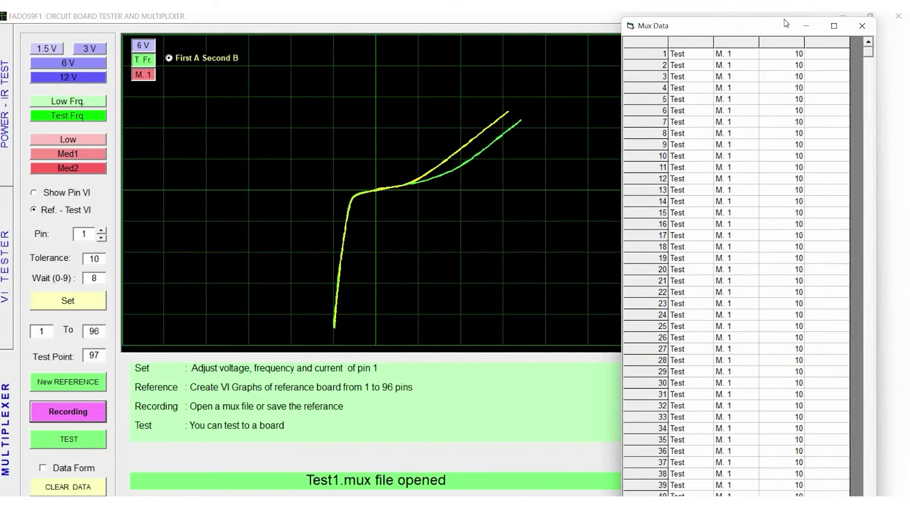
pyautogui.moveTo(787, 23); pyautogui.dragTo(803, 16)
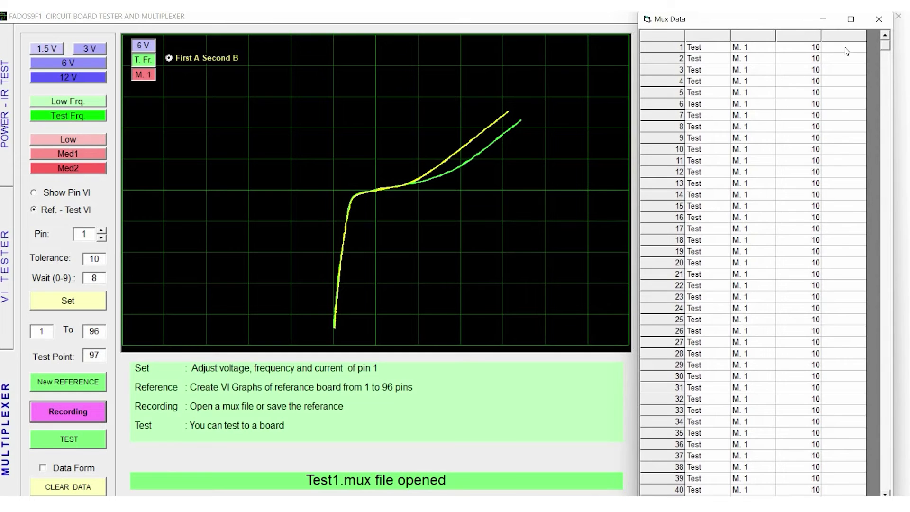
# - Test the board against the opened Test1 reference and follow the Mux Data results down to pin 96
pyautogui.click(100, 442)
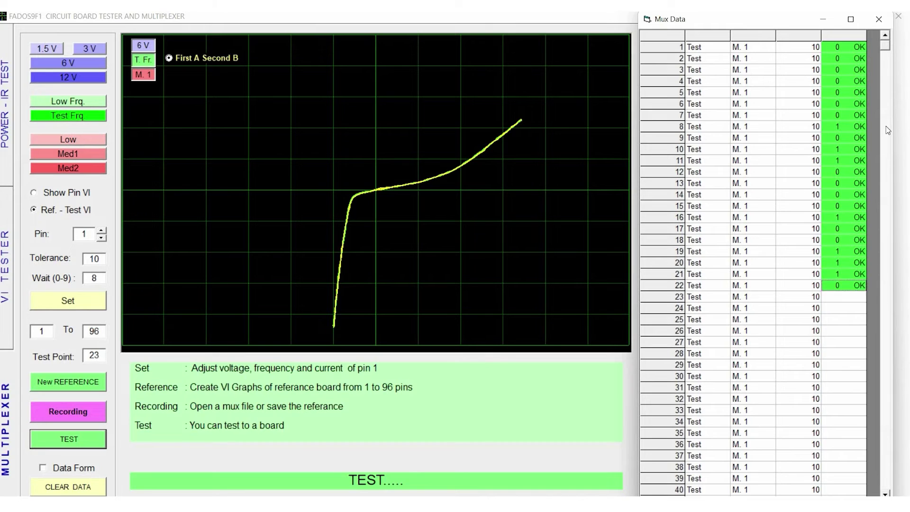
pyautogui.moveTo(885, 45); pyautogui.dragTo(889, 243)
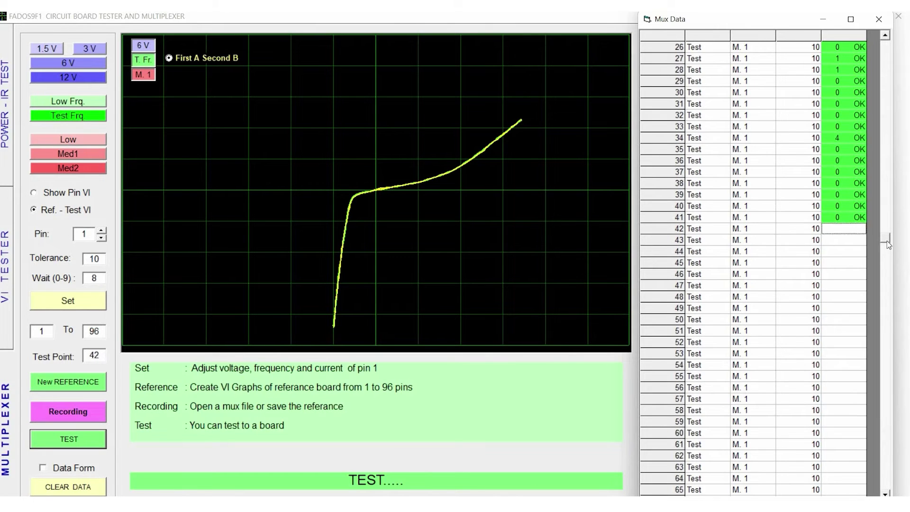
pyautogui.moveTo(889, 244); pyautogui.dragTo(886, 356)
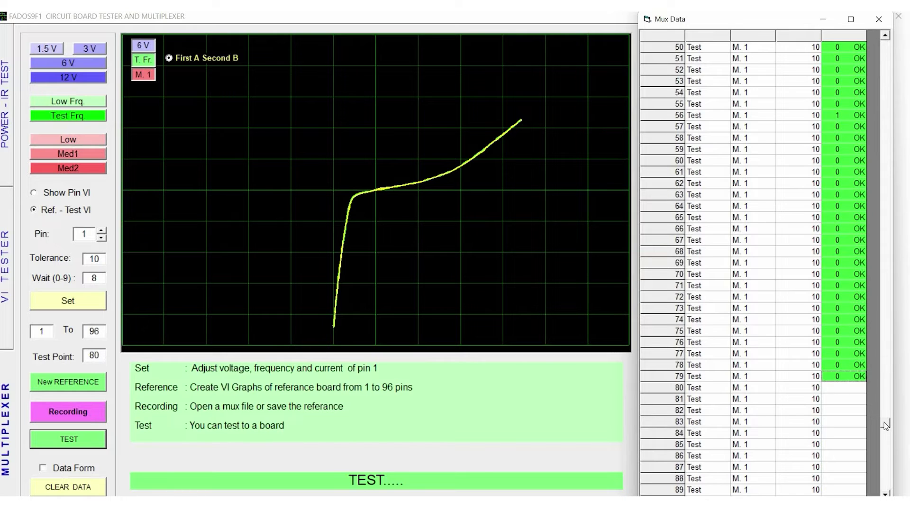
pyautogui.click(888, 480)
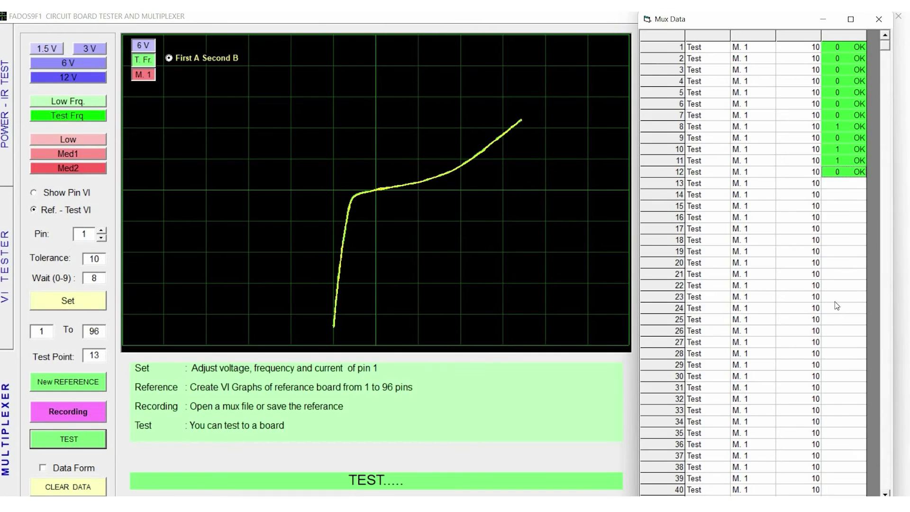
pyautogui.moveTo(885, 45); pyautogui.dragTo(890, 242)
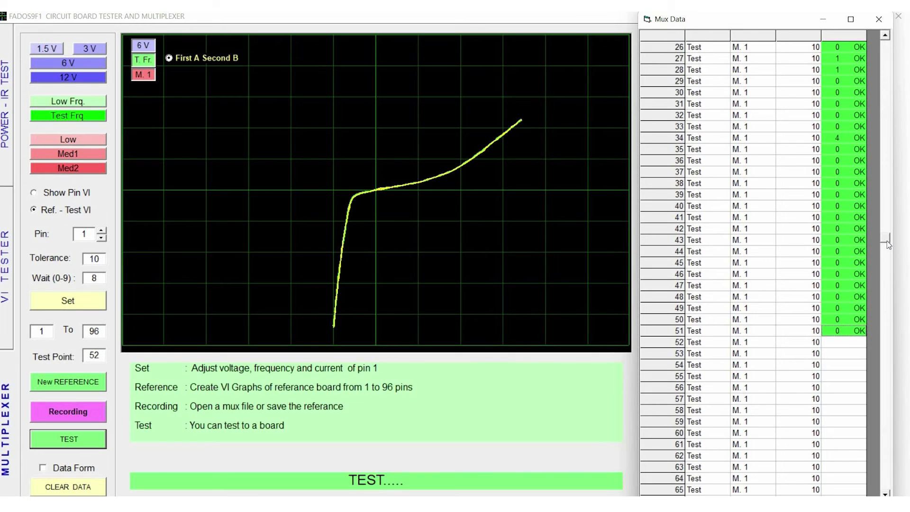
pyautogui.click(885, 349)
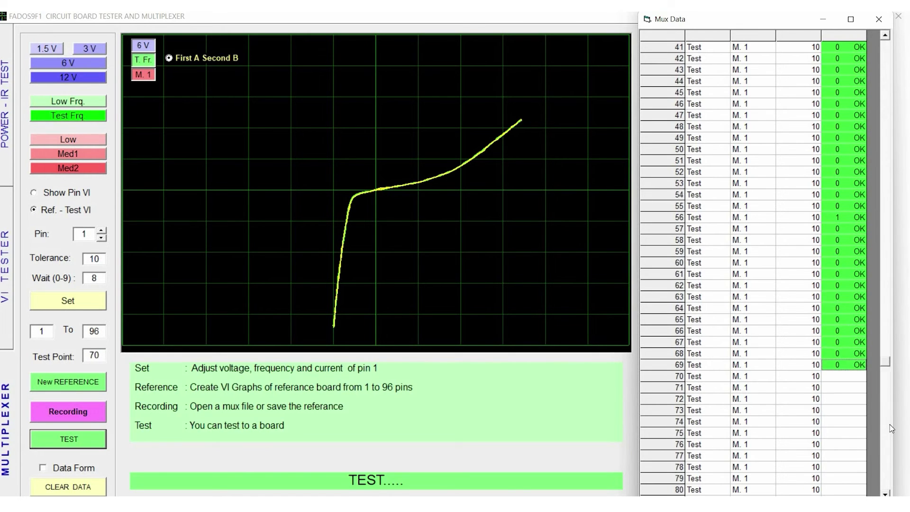
pyautogui.click(885, 474)
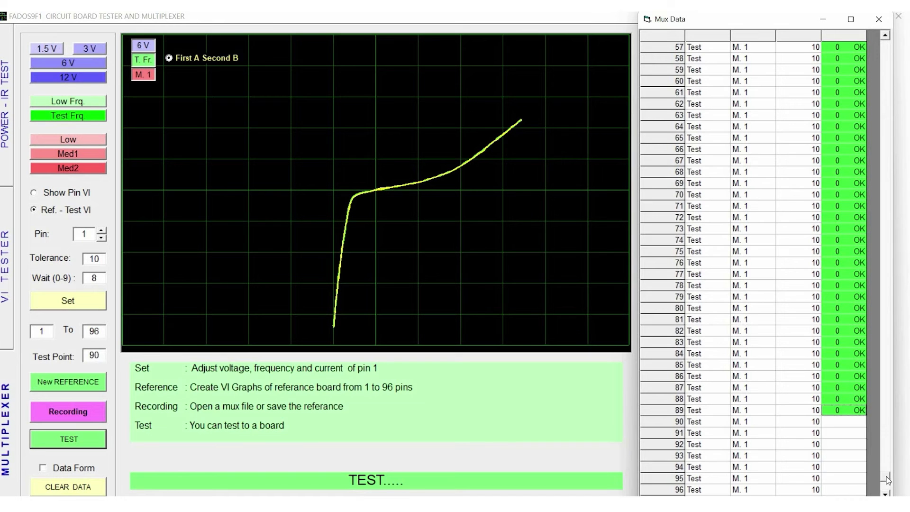
pyautogui.click(885, 493)
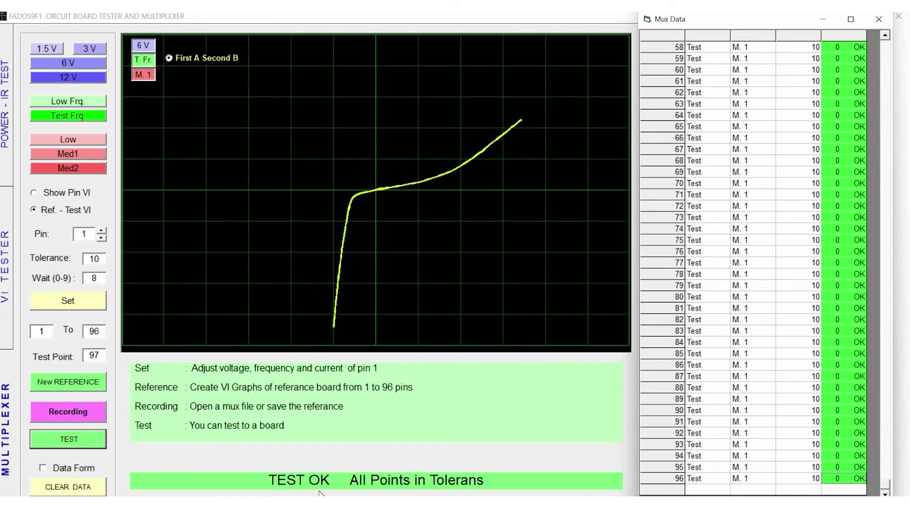